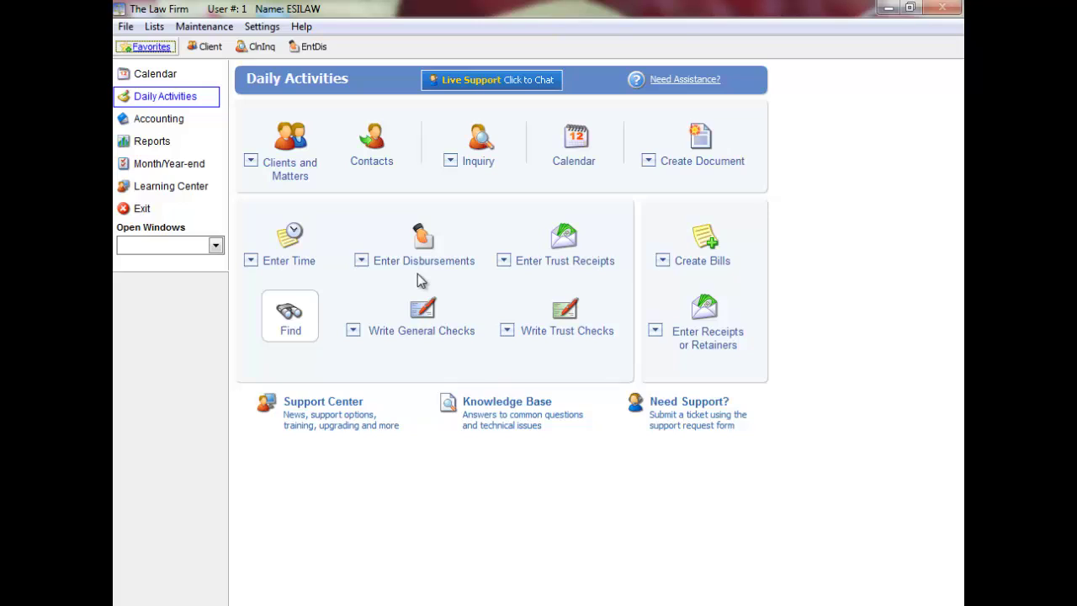
Begin a new disbursement dated 10/01/2012 for client 1000001 ANDERSON WINDOWS, Corporate matter.
click(425, 265)
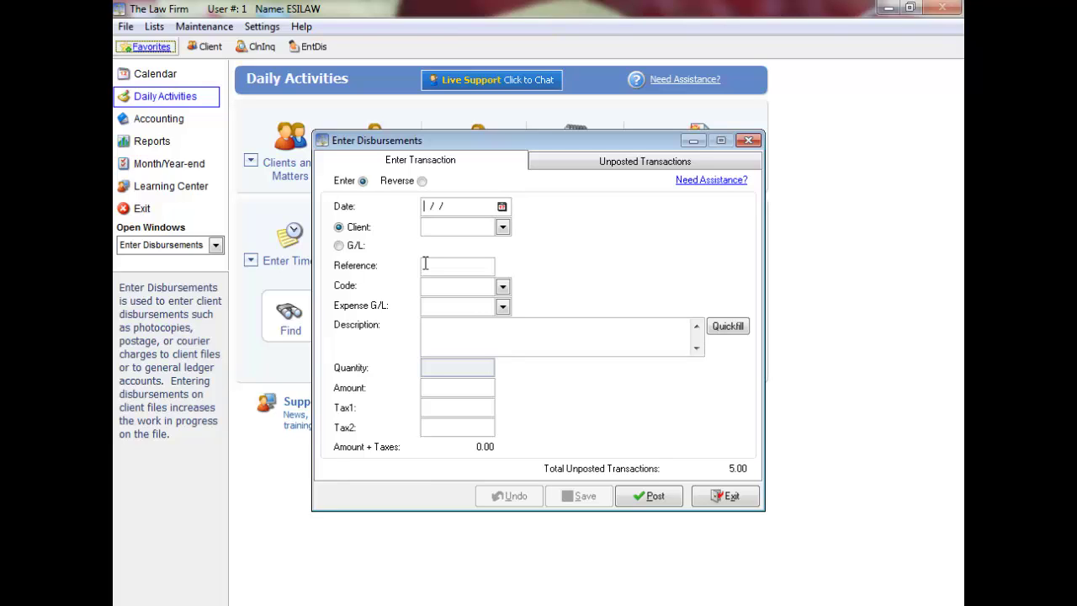
key(Tab)
key(Return)
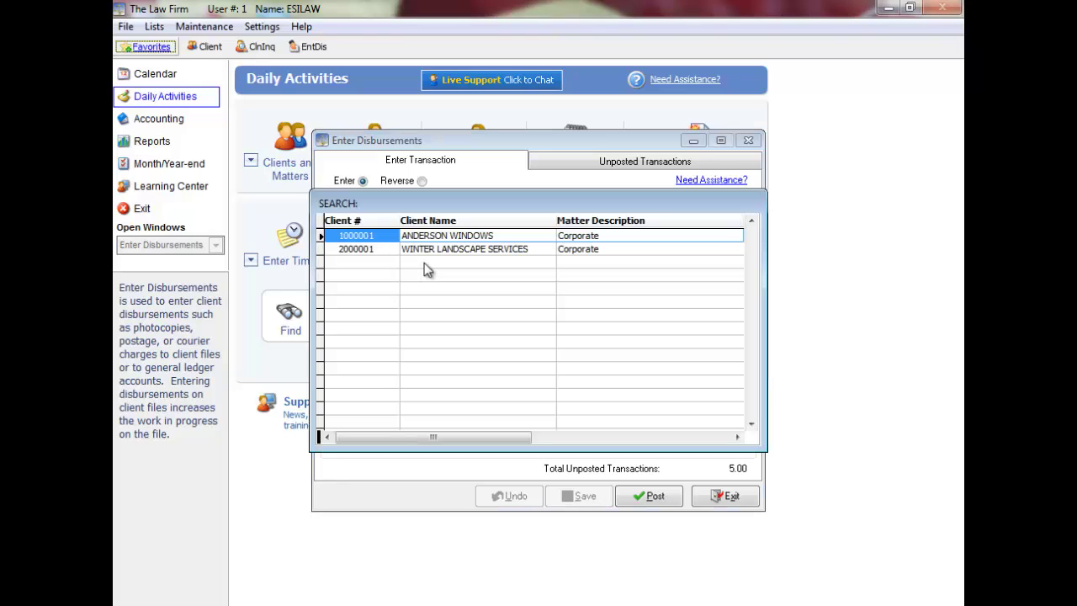
key(Return)
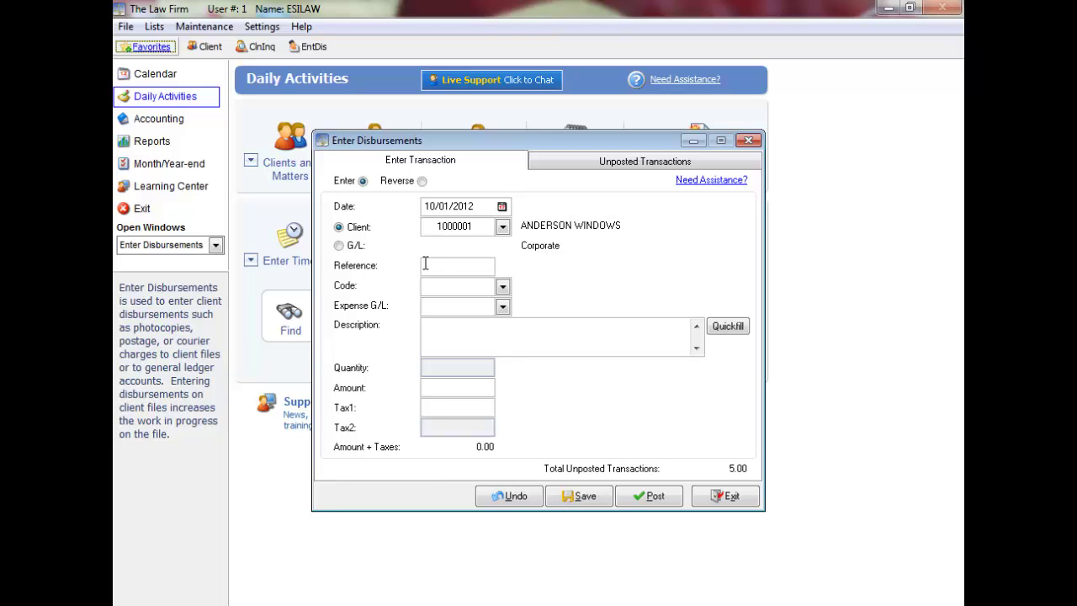
Enter reference 123456 and select disbursement code 4, Courier.
text(123456)
key(Tab)
key(F2)
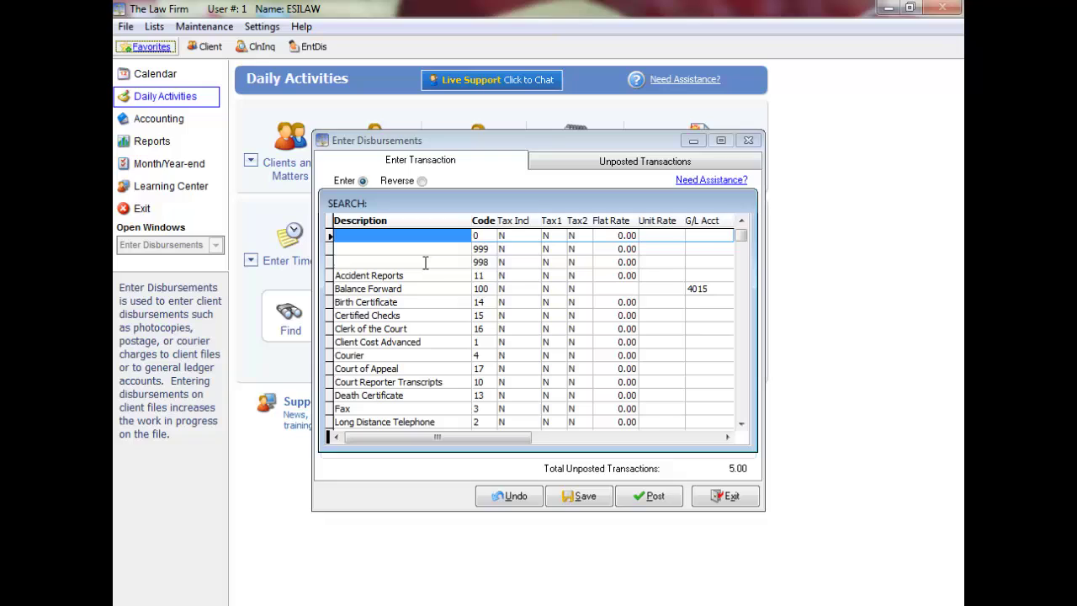
key(Down)
key(Down)
key(Down)
key(Down)
key(Down)
key(Down)
key(Down)
key(Down)
key(Down)
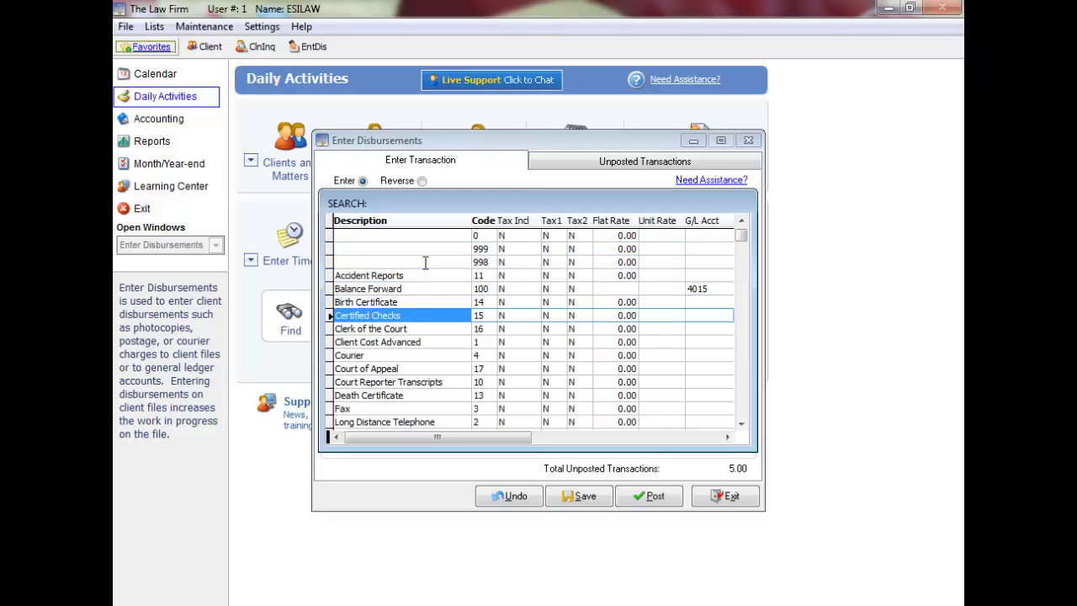
key(Return)
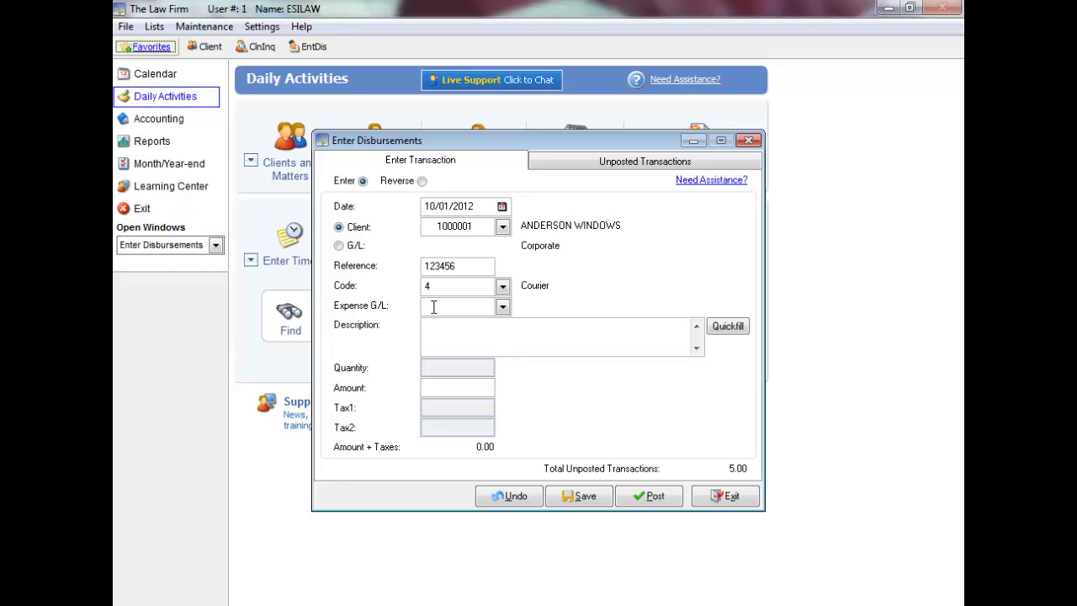
Set expense G/L 6030 Disbursements - Courier and make it Courier's default account.
double_click(433, 307)
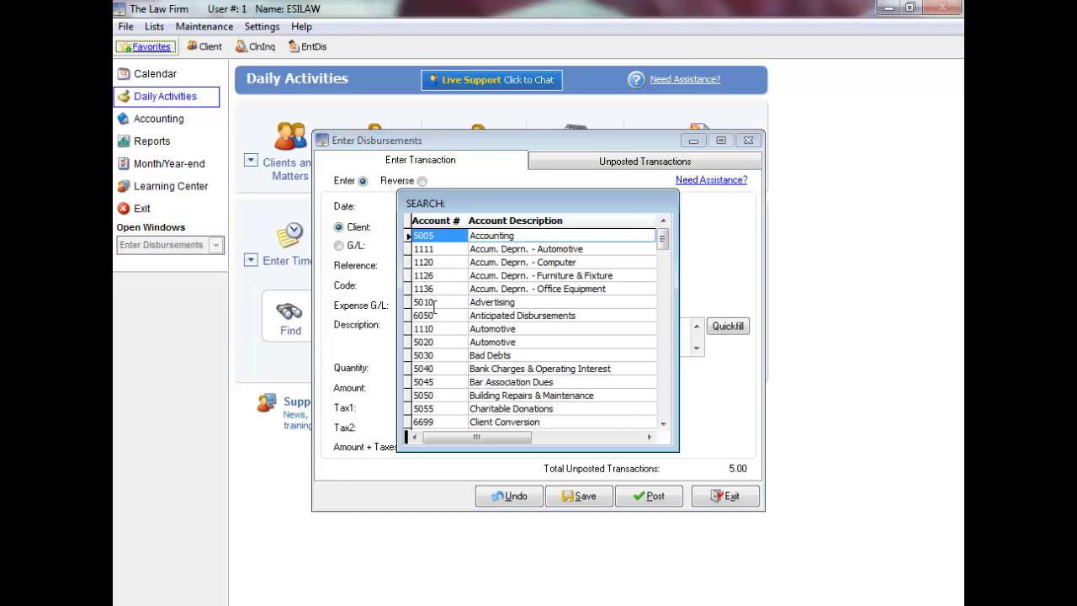
text(DIS)
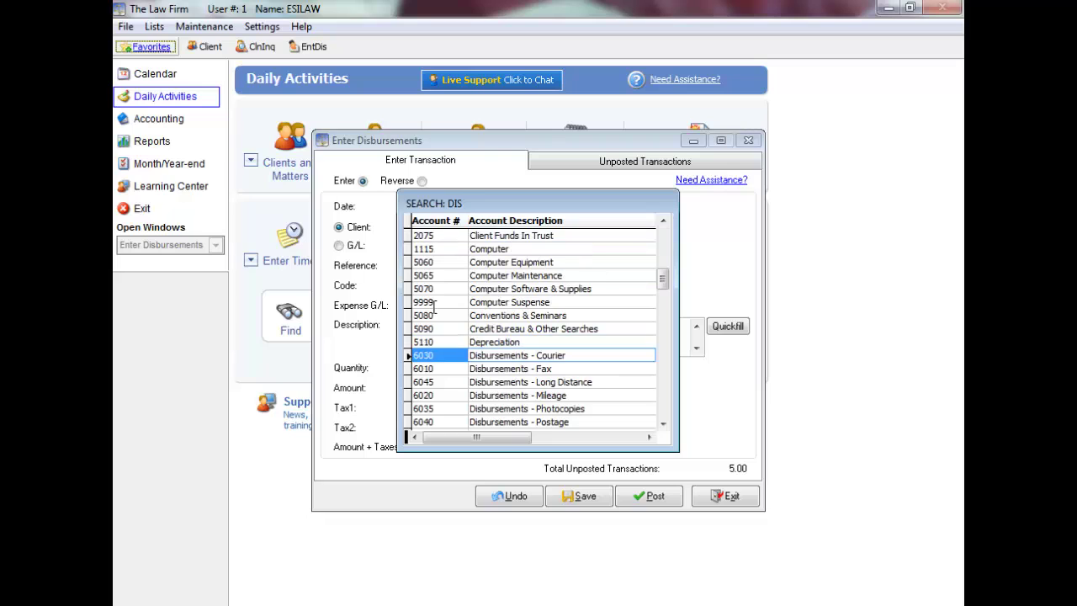
key(Return)
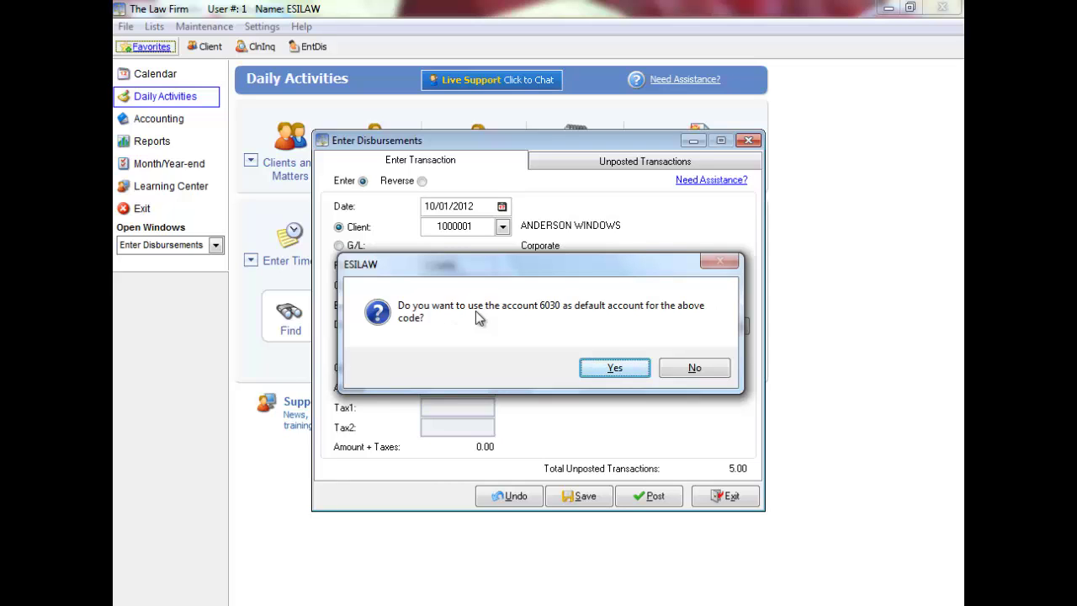
click(615, 368)
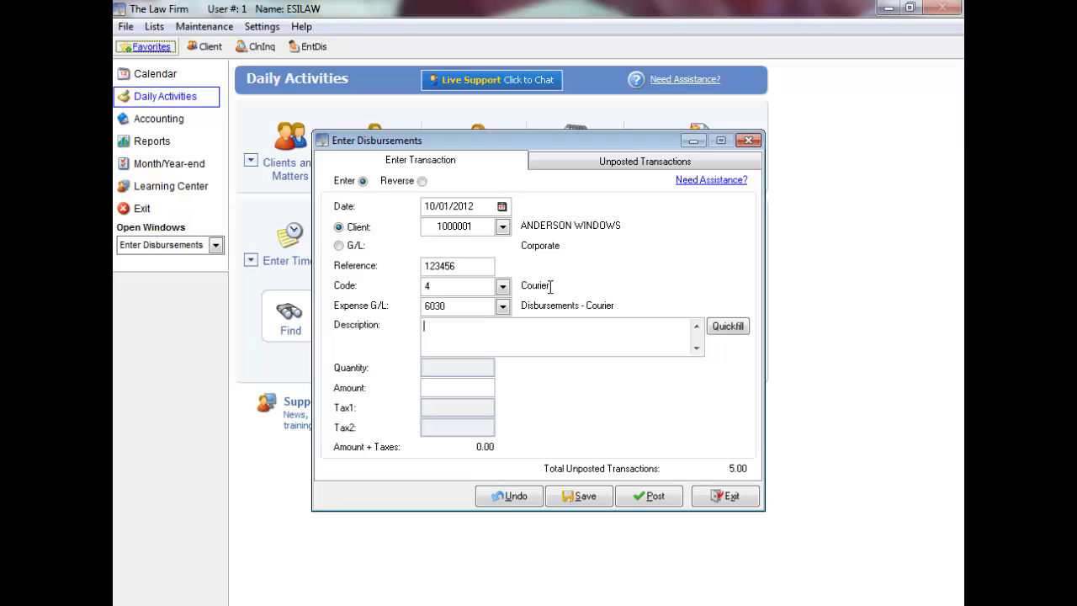
Enter 5.00 as the courier disbursement amount, giving 5.00 including taxes.
click(452, 385)
text(5)
key(Tab)
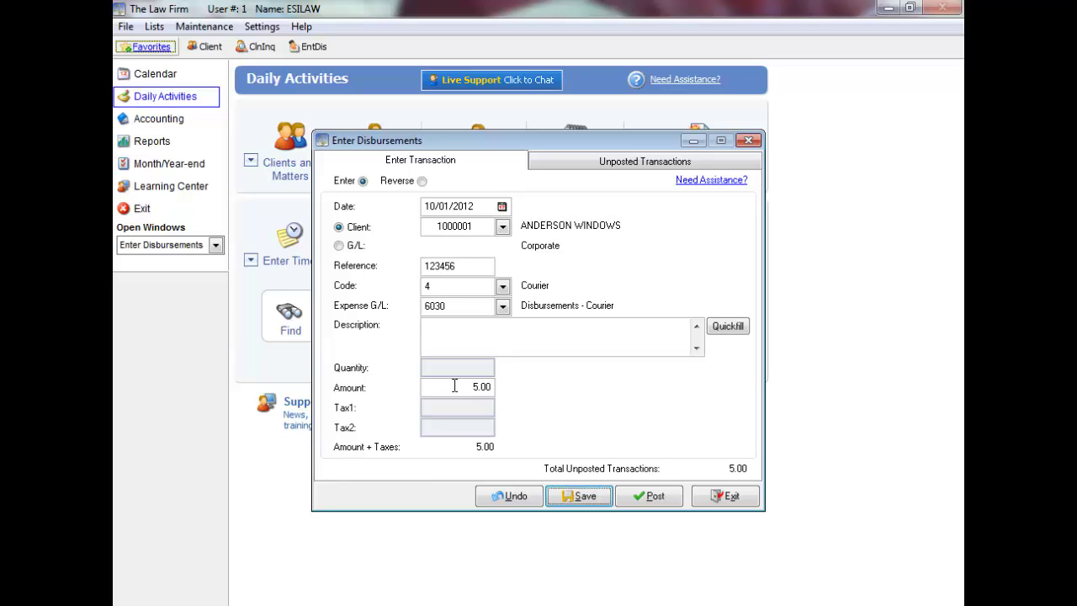
Save the 5.00 courier entry and post the 10.00 of unposted transactions.
click(599, 500)
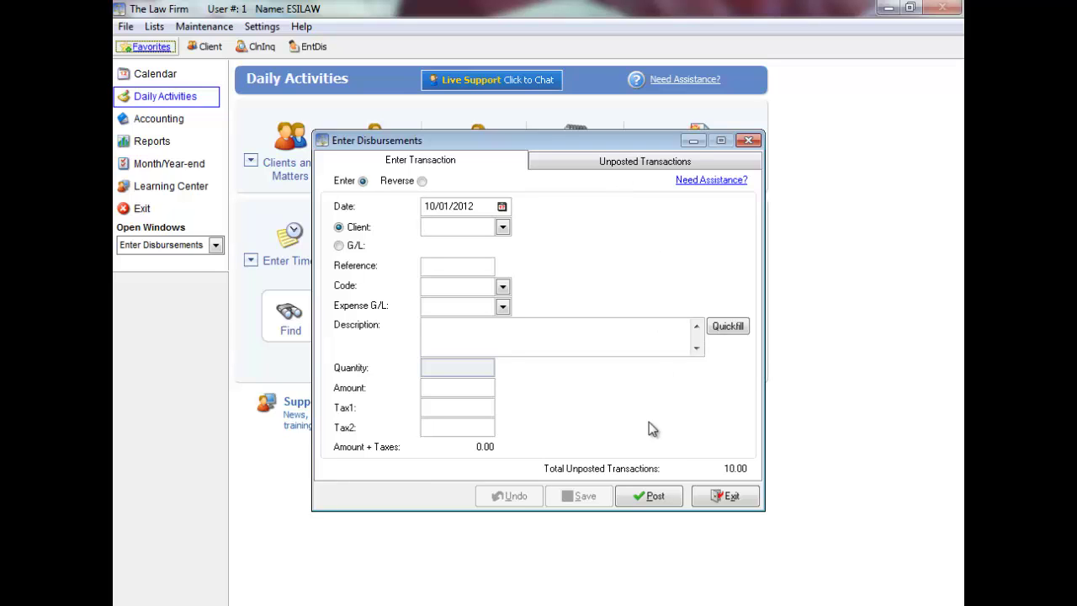
click(653, 496)
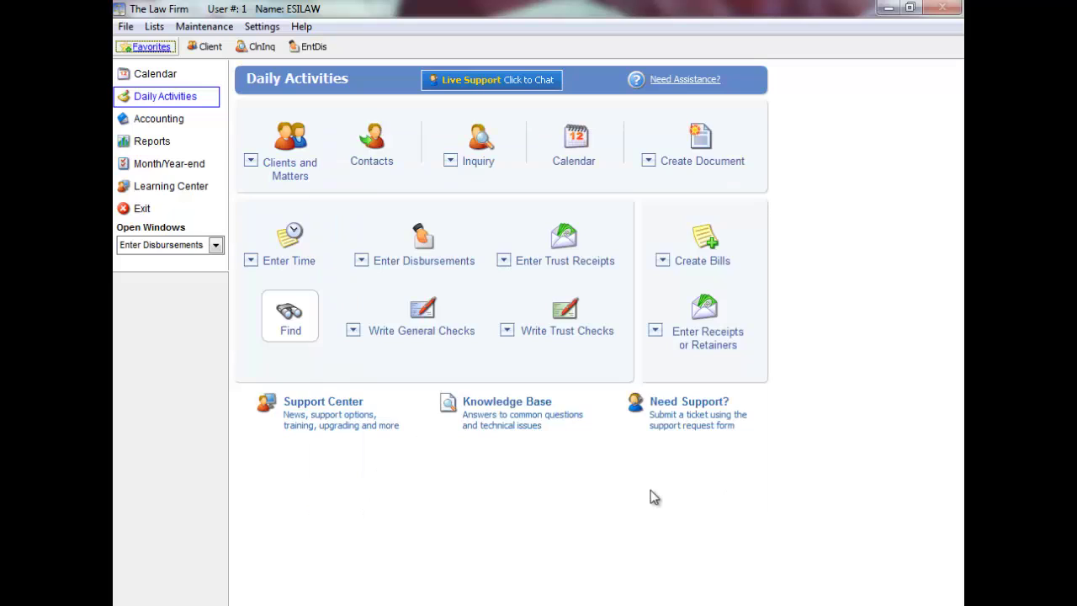
Load ANDERSON WINDOWS' Courier transaction 123456 for reversal, giving amount -5.00.
click(412, 268)
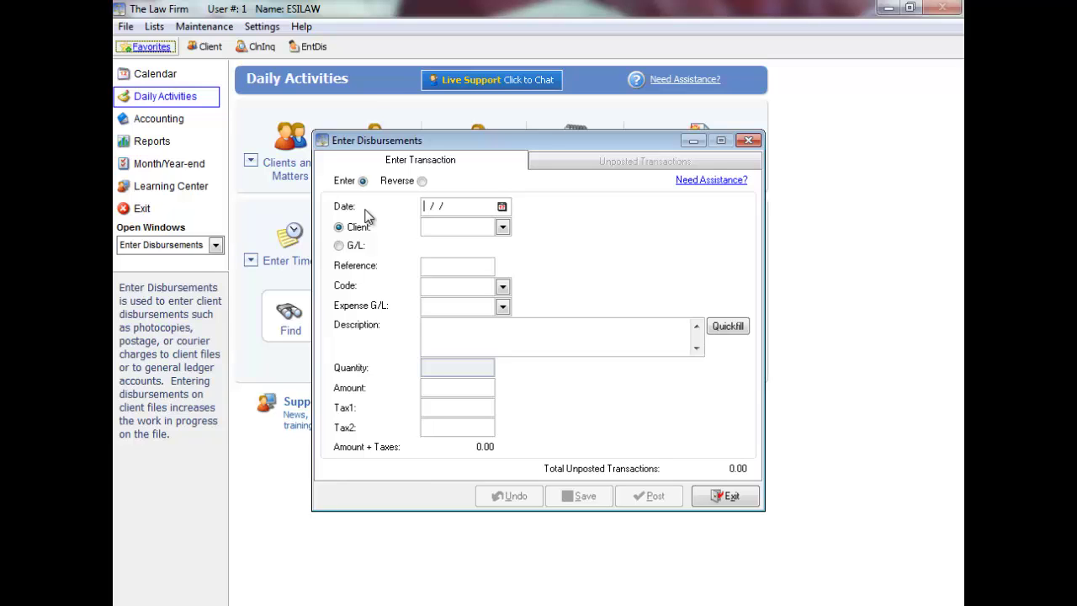
click(422, 181)
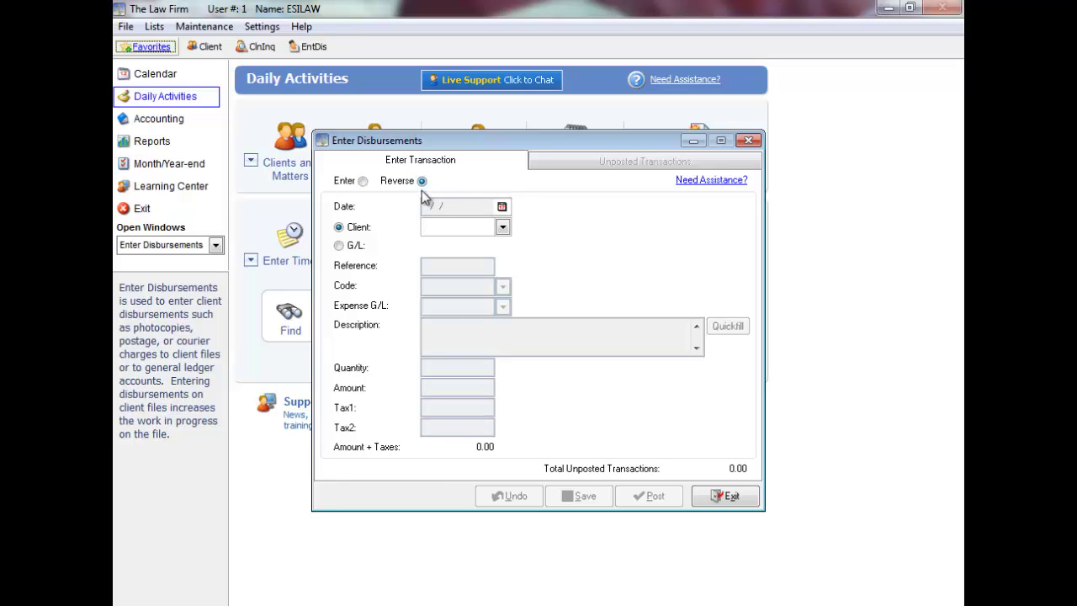
click(435, 224)
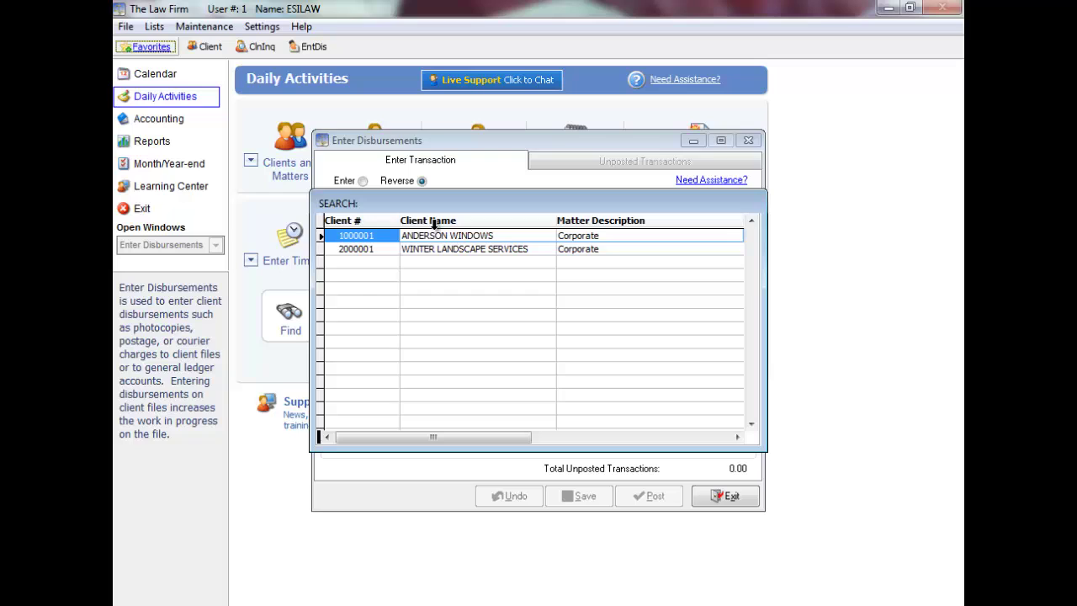
key(Return)
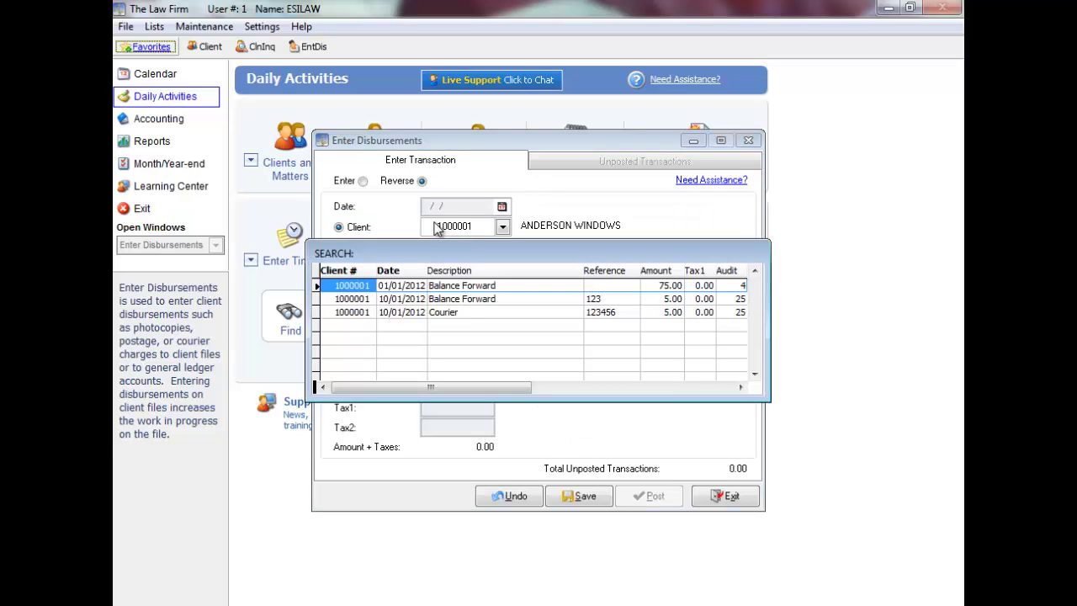
key(Down)
key(Down)
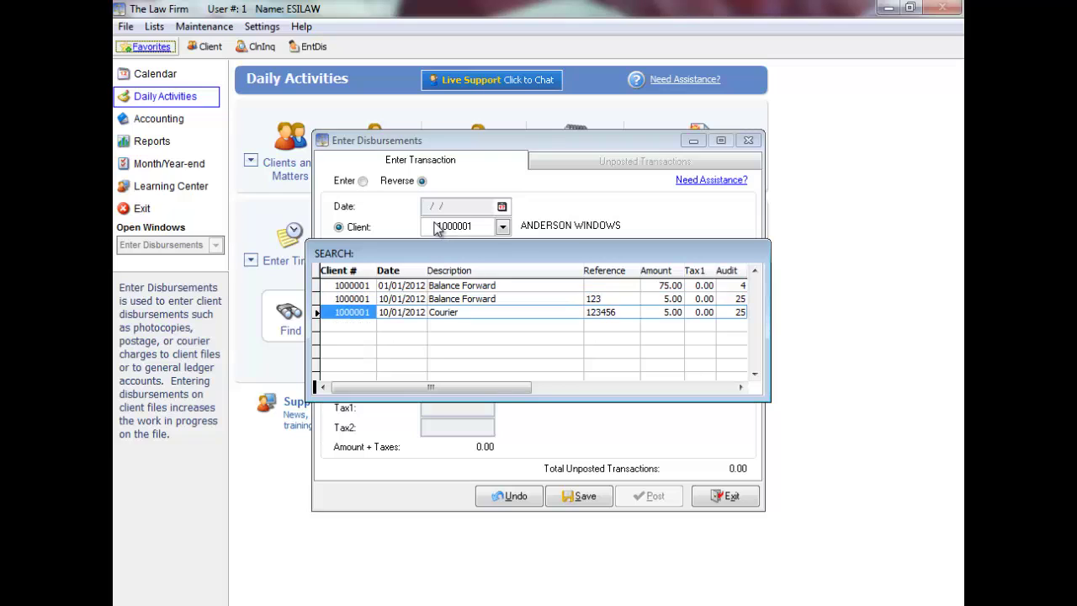
key(Return)
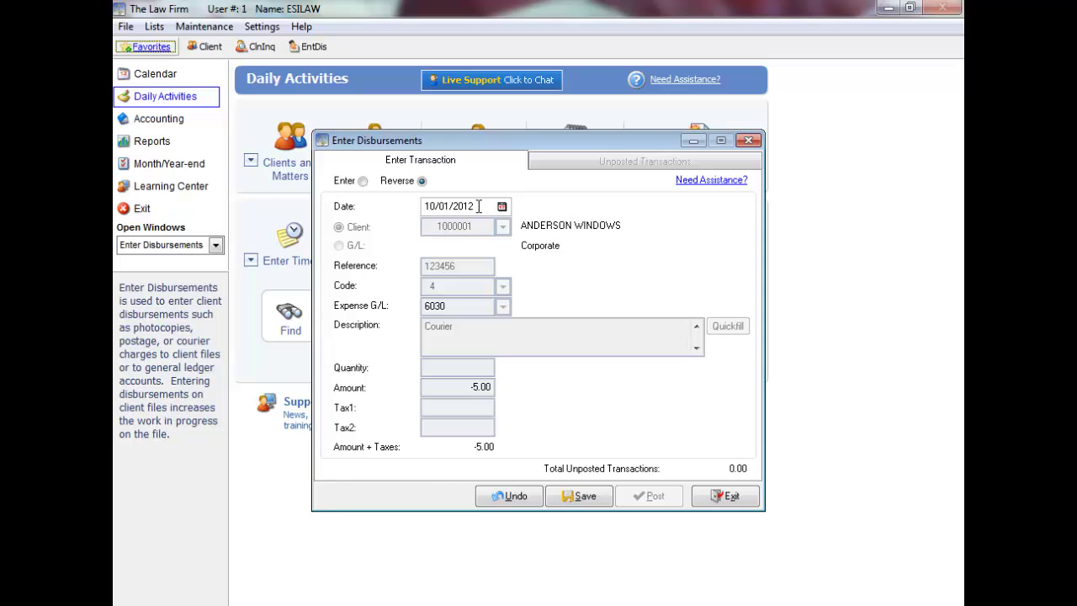
Save the -5.00 Courier reversal for reference 123456.
click(571, 500)
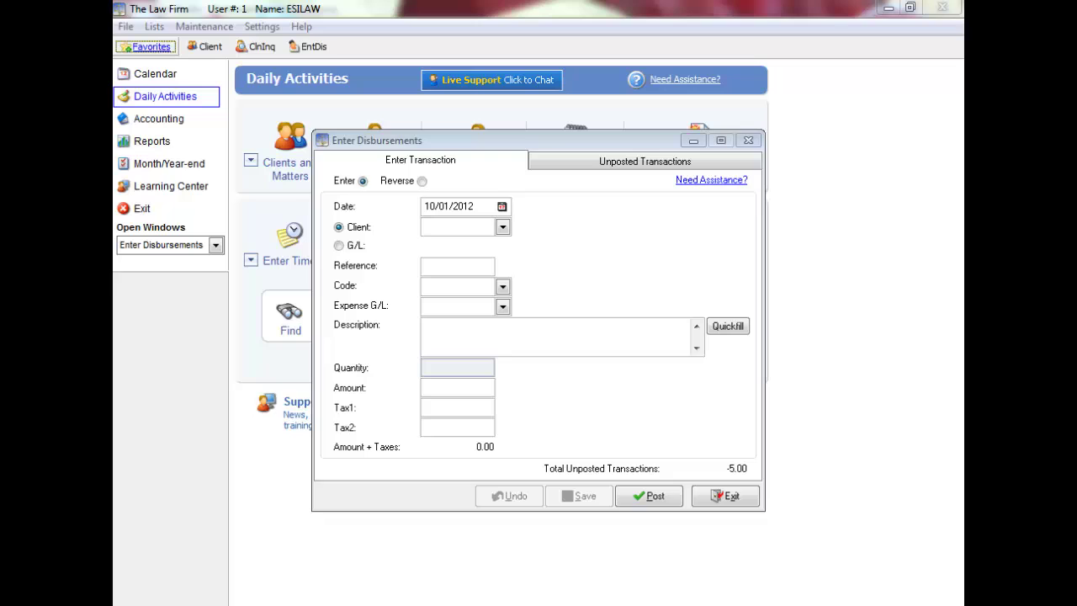